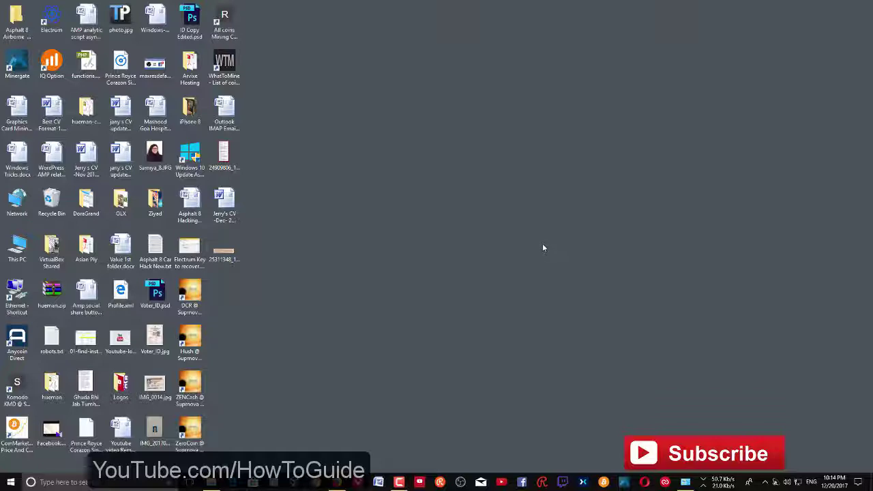
Step: Launch Microsoft Store and turn off 'Update apps automatically' in its settings
left_click(21, 486)
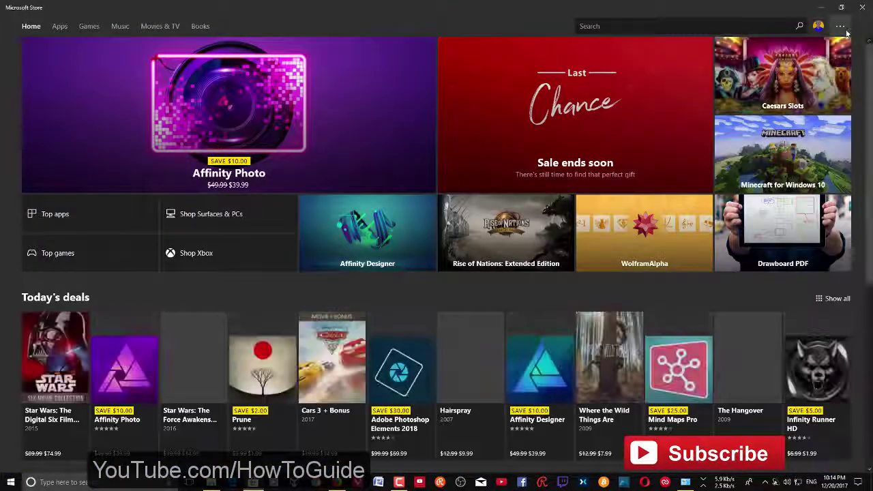
left_click(840, 26)
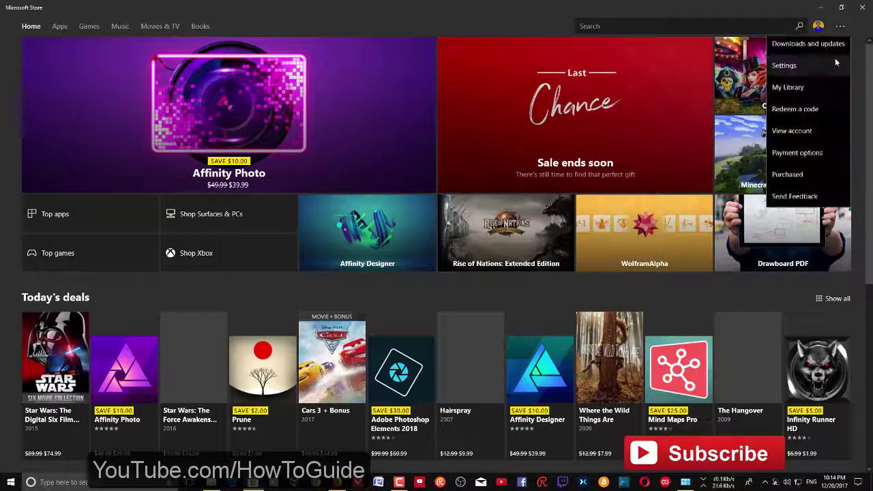
left_click(814, 65)
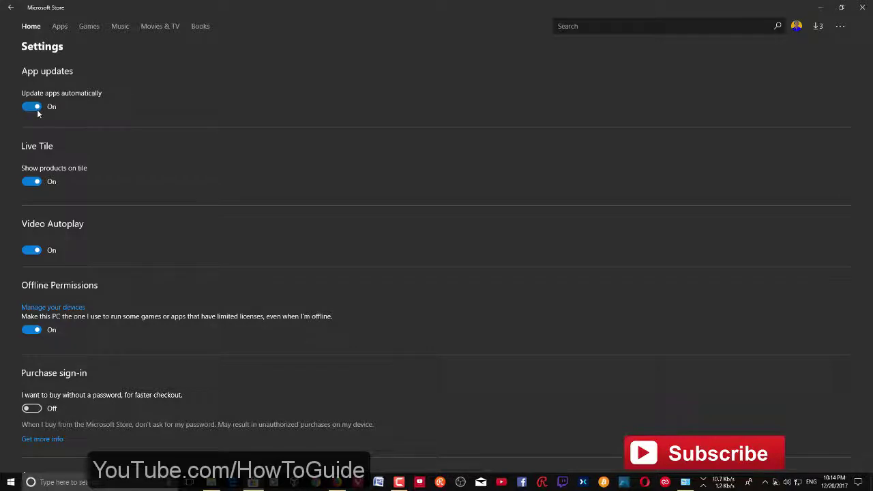
left_click(36, 109)
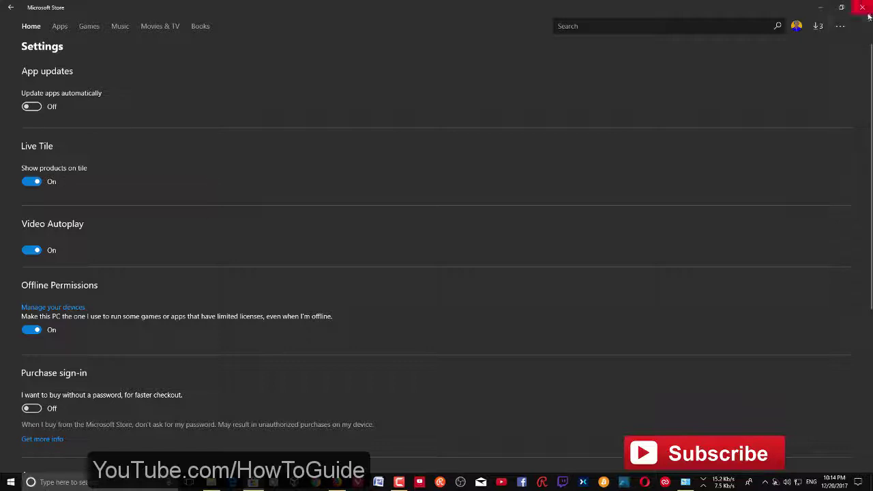
Step: Review the Store's Downloads and updates queue, then close Microsoft Store
left_click(815, 27)
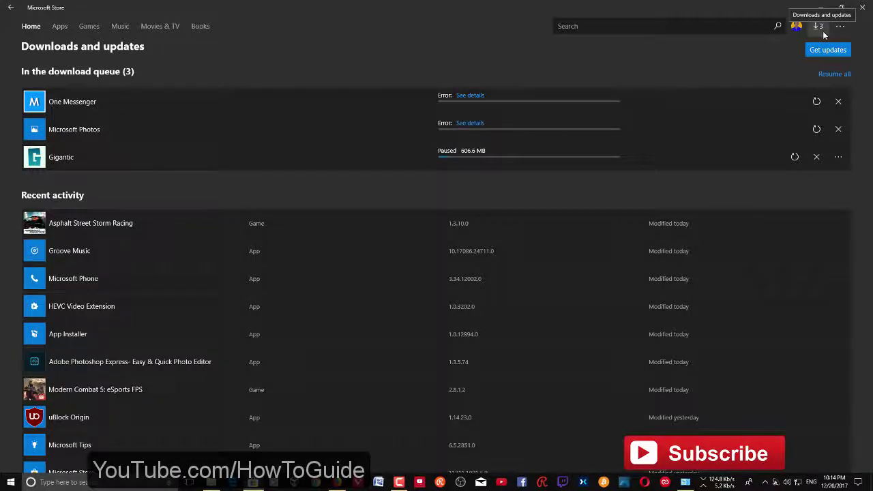
scroll(307, 246, "down", 4)
scroll(382, 225, "up", 4)
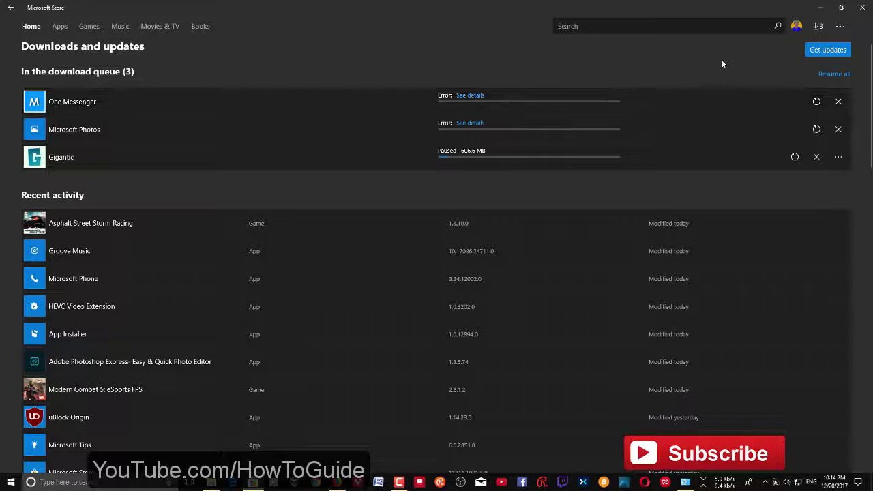
left_click(863, 7)
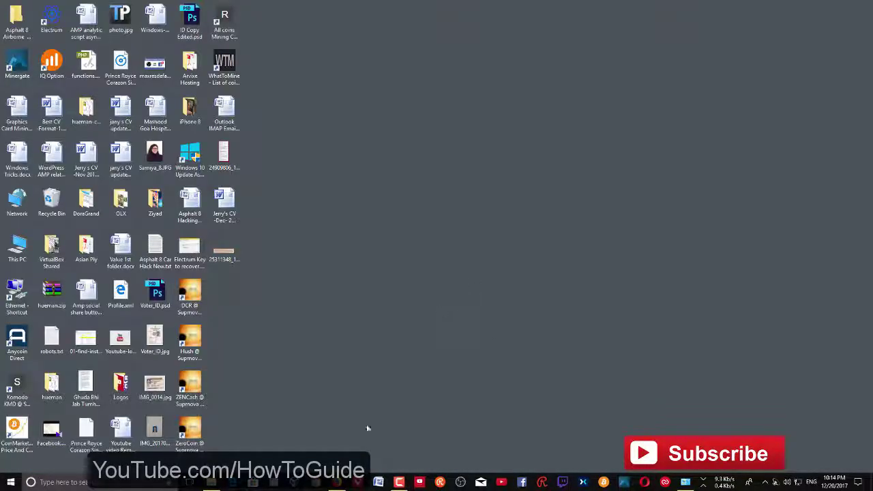
Step: Open Windows Settings, go to Network & Internet > Ethernet, and select the connected wired network
key("super+i")
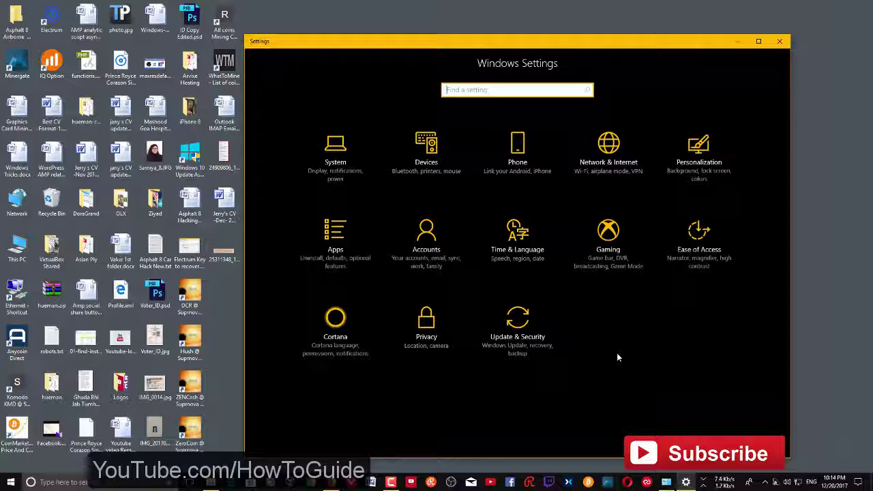
left_click(605, 173)
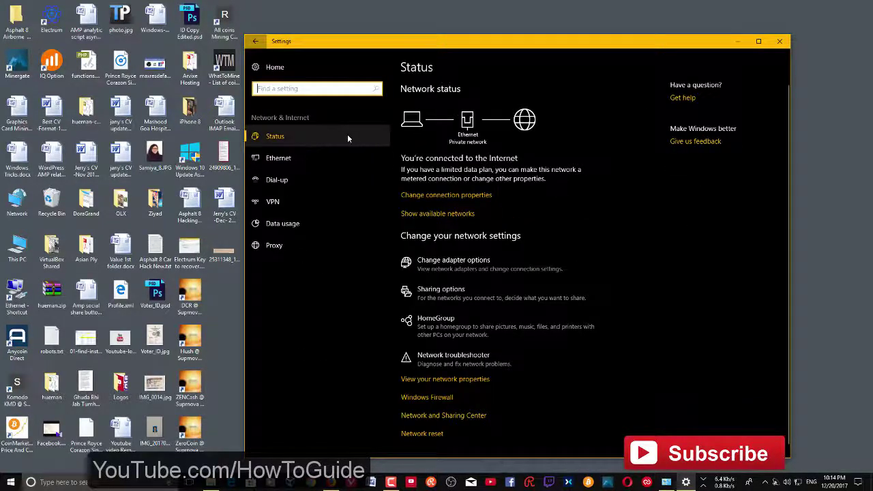
left_click(255, 41)
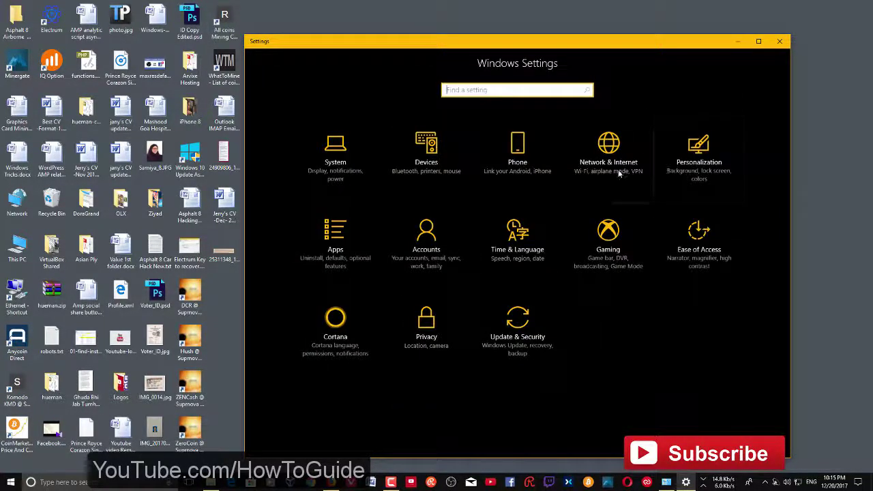
left_click(618, 169)
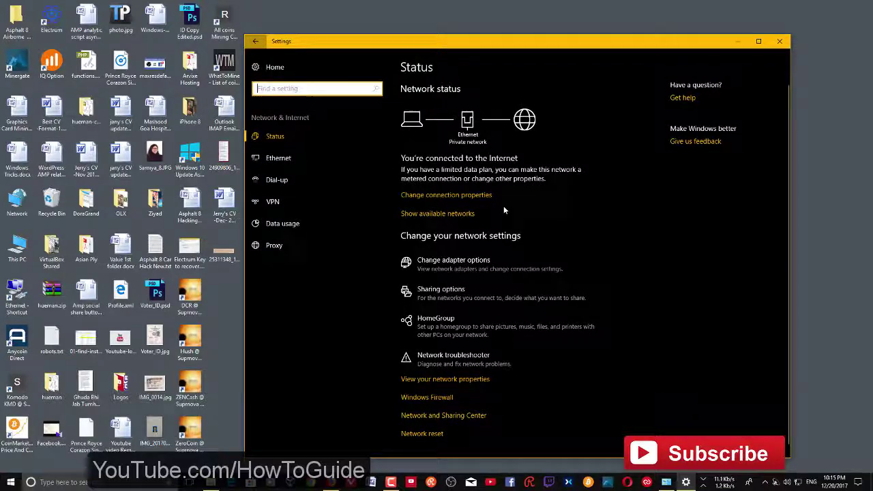
left_click(282, 158)
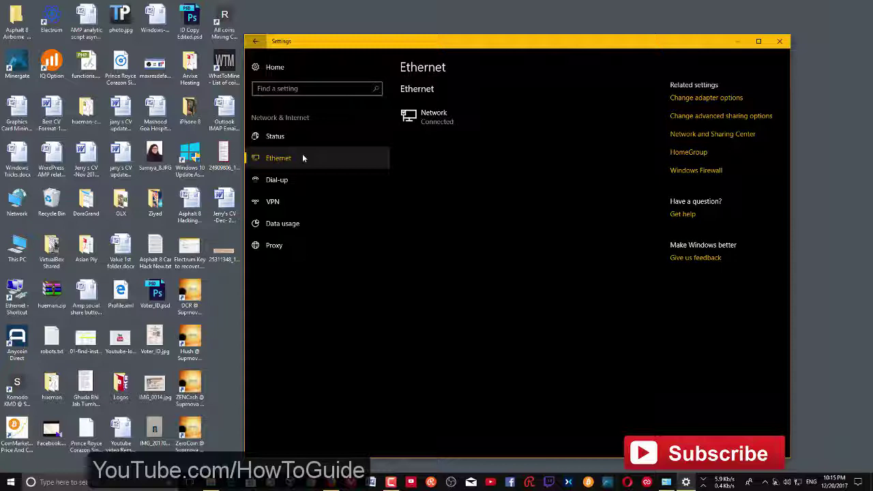
left_click(256, 42)
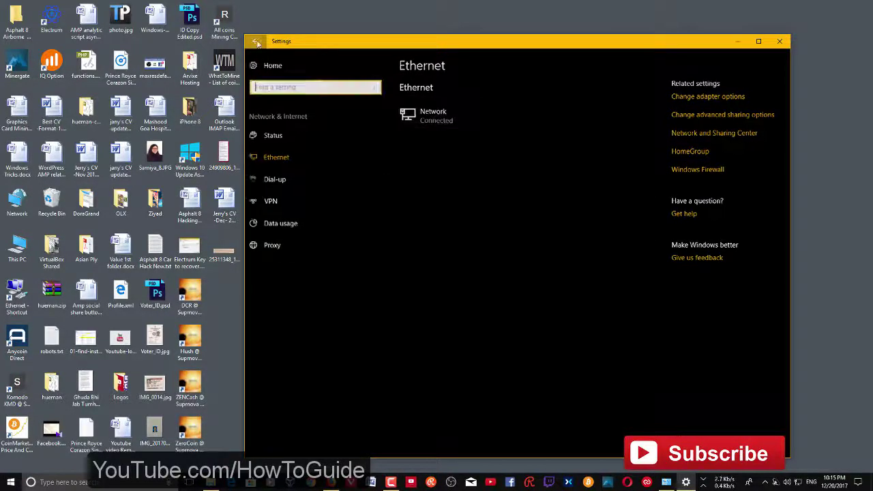
left_click(306, 140)
left_click(308, 157)
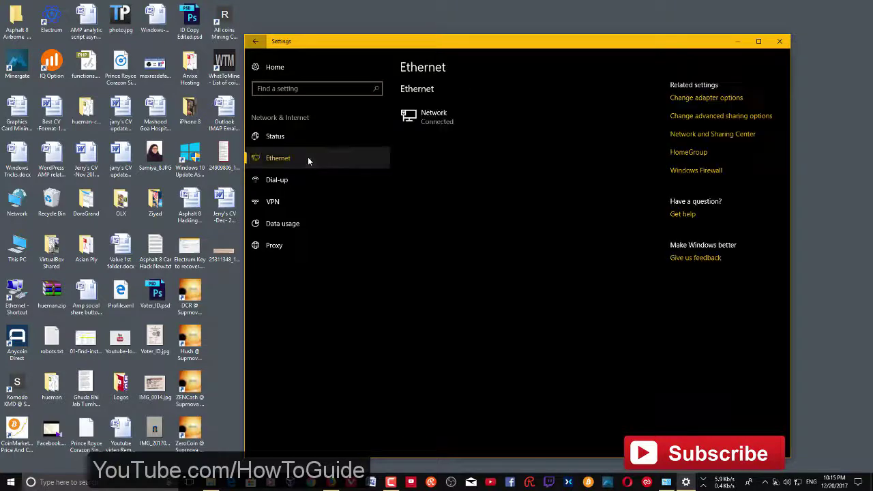
Step: Set the wired Ethernet network as a metered connection, then return to Settings home
left_click(435, 113)
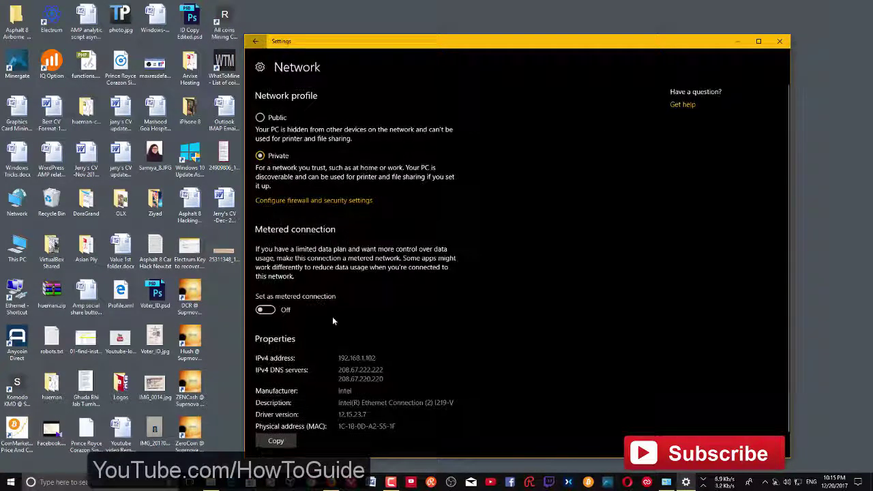
left_click(265, 310)
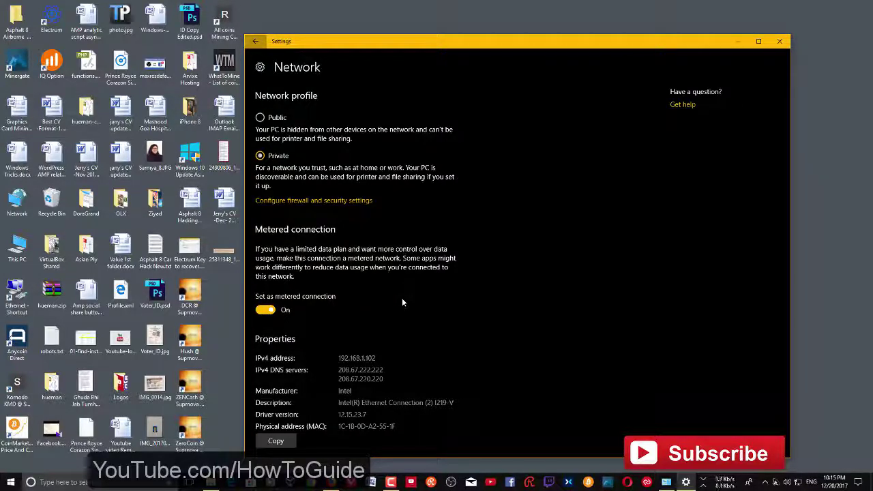
left_click(255, 41)
left_click(274, 66)
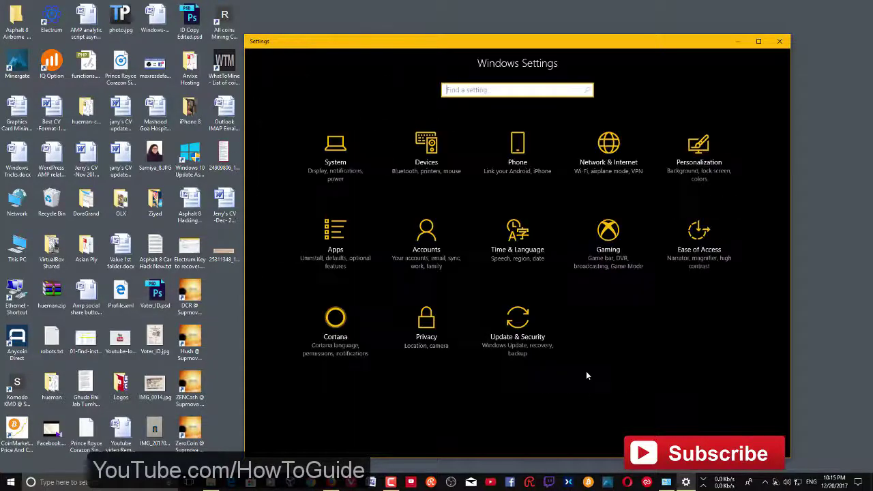
Step: Go to Update & Security > Windows Update advanced options and open Delivery Optimization
left_click(529, 334)
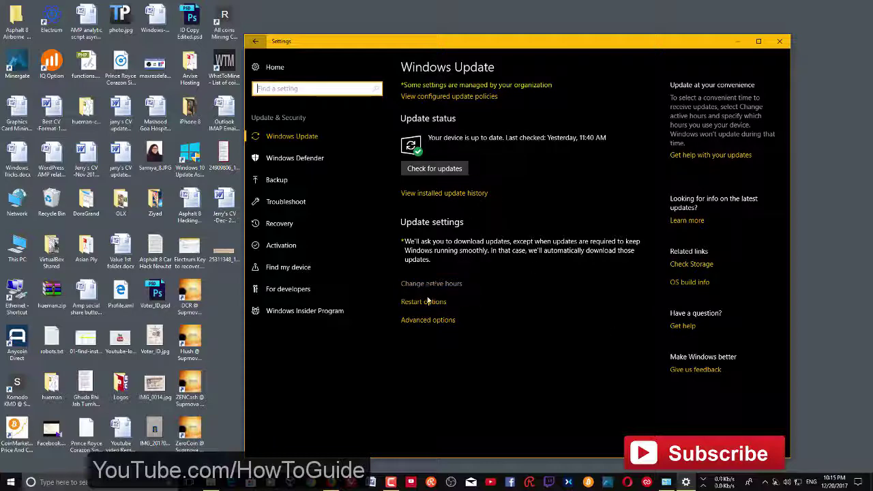
left_click(417, 320)
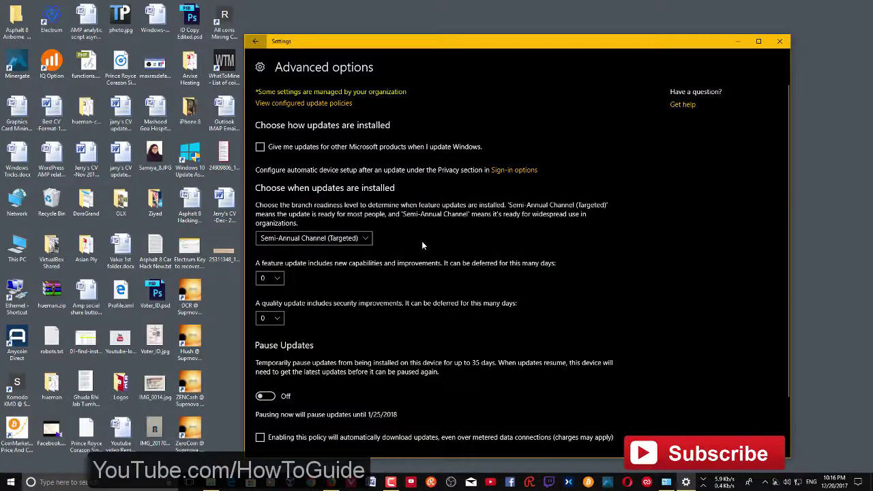
scroll(422, 241, "down", 2)
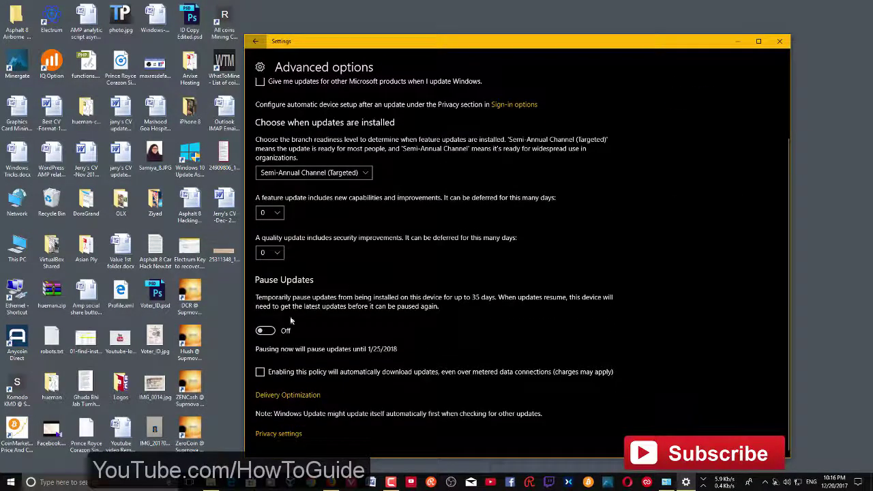
left_click(295, 395)
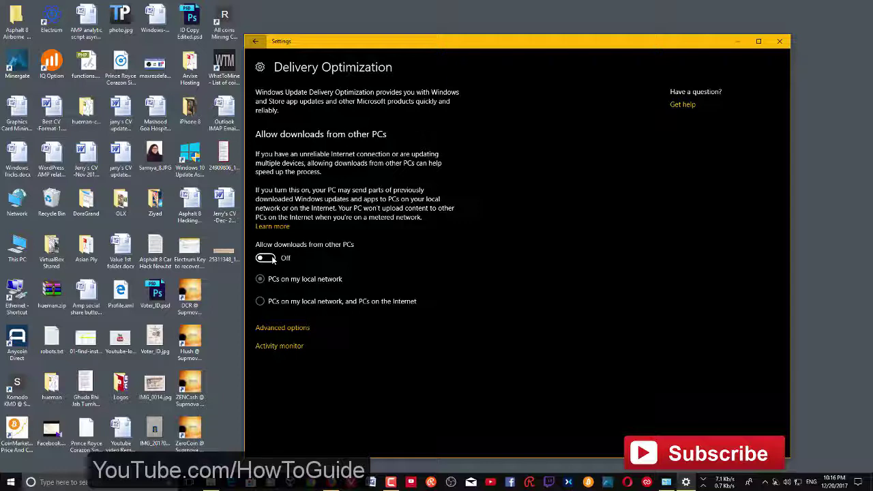
Step: Keep downloads from other PCs off and limit background download bandwidth to 5%
left_click(267, 259)
left_click(264, 262)
left_click(300, 329)
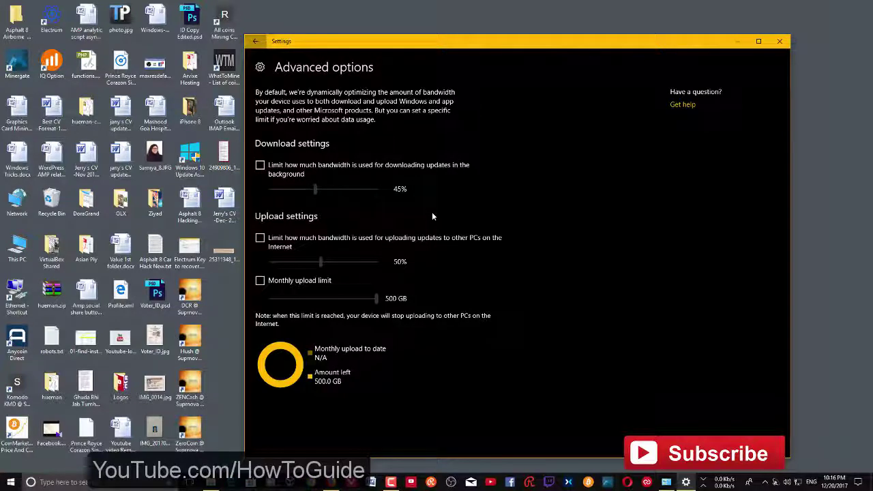
left_click(260, 168)
left_click_drag(316, 191, 271, 191)
left_click(260, 238)
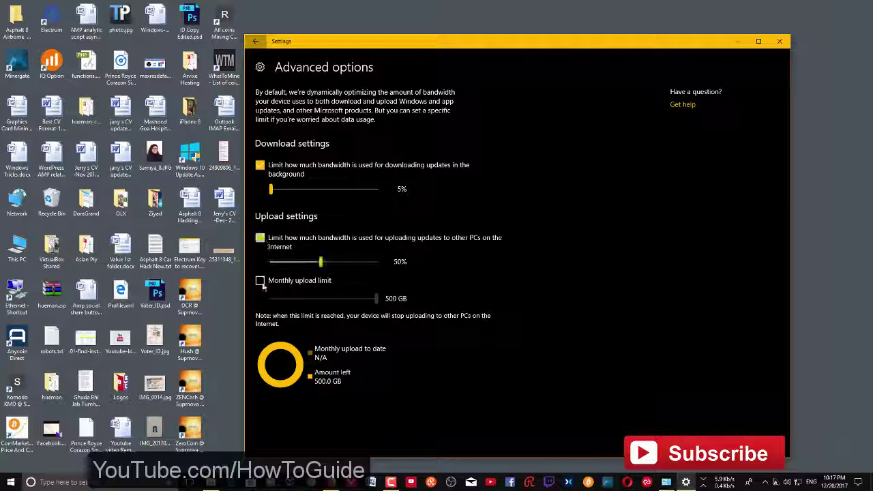
left_click(260, 280)
Step: Leave upload limits off and go back to the Windows Update advanced options page
left_click(259, 238)
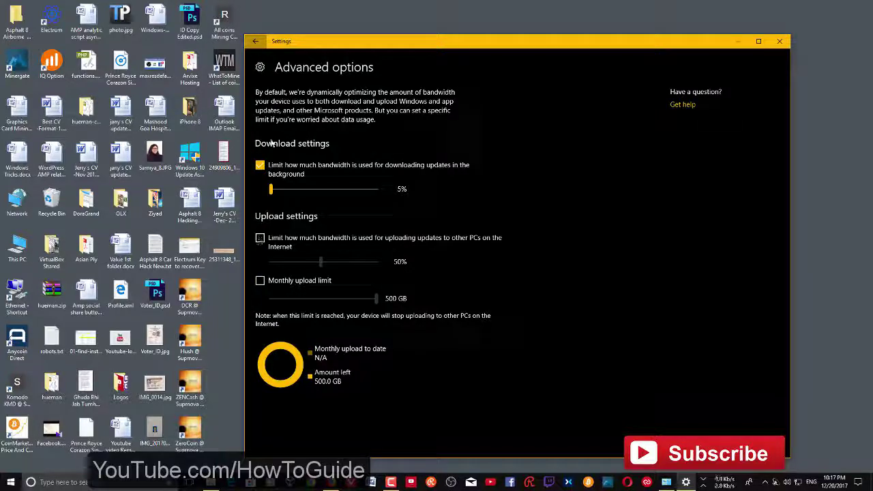
left_click(255, 41)
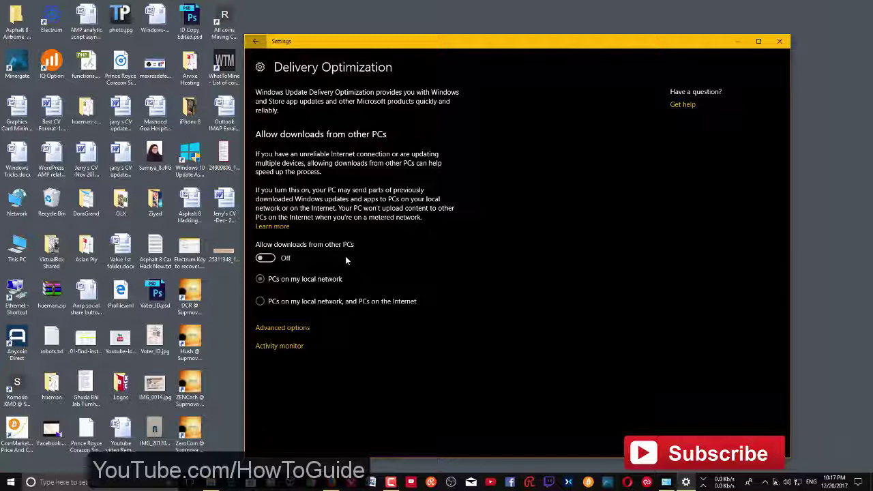
left_click(257, 41)
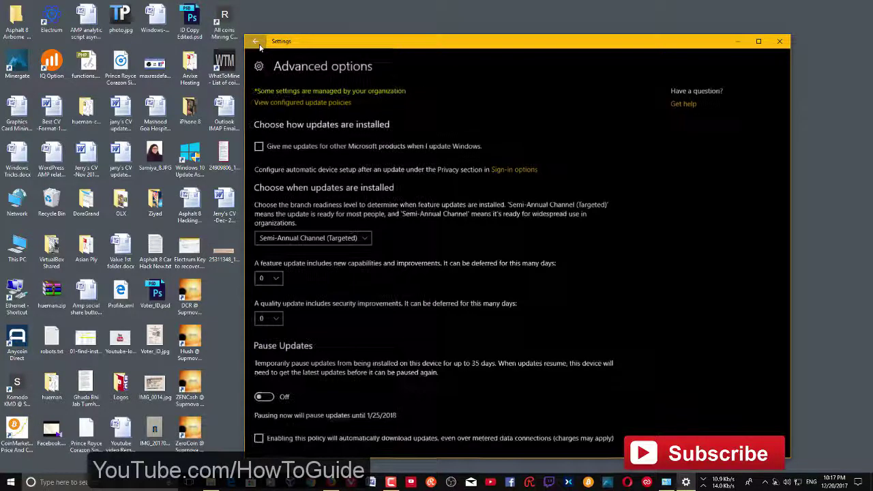